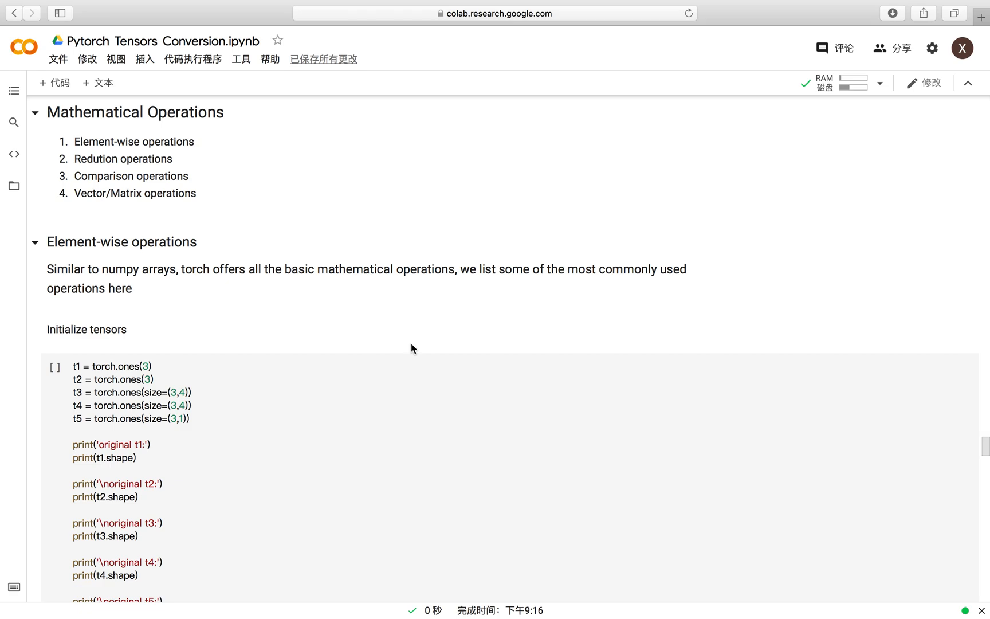
pyautogui.scroll(-3, 411, 343)
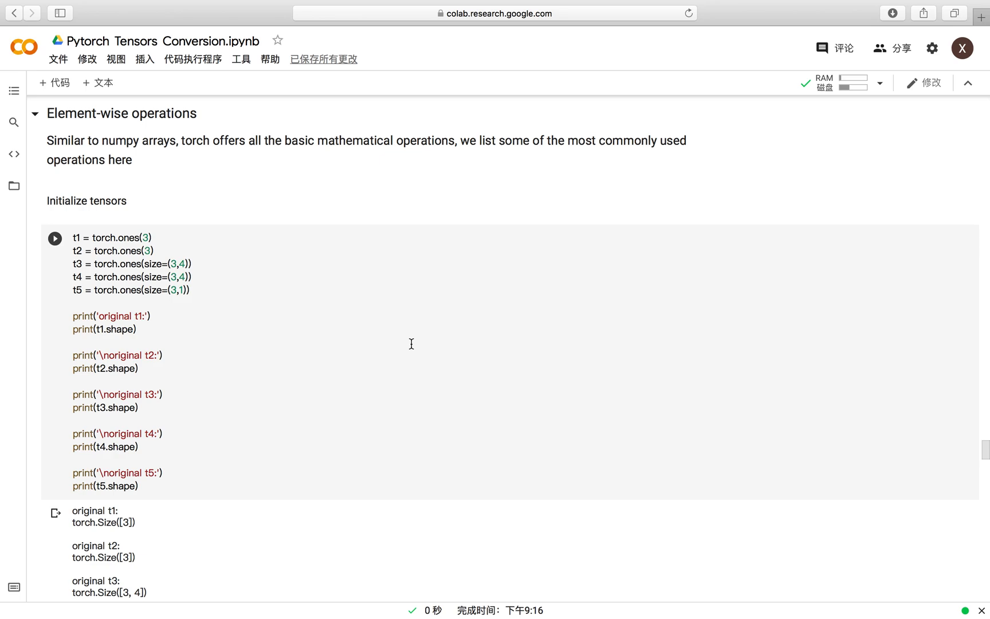
pyautogui.scroll(-1, 411, 344)
pyautogui.scroll(-1, 411, 343)
pyautogui.scroll(-1, 412, 344)
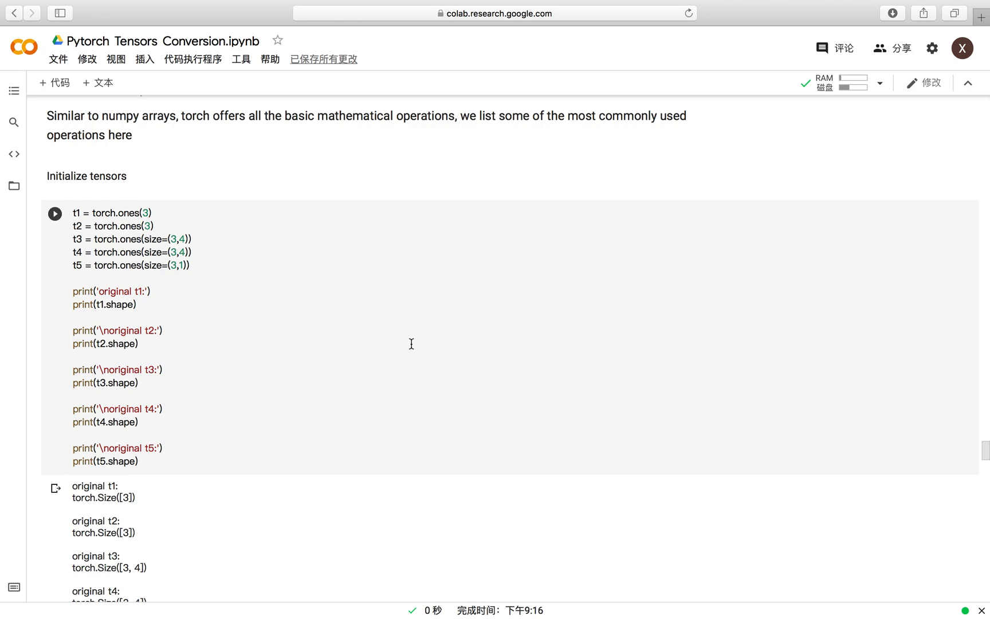
pyautogui.scroll(-3, 412, 344)
pyautogui.scroll(-2, 412, 344)
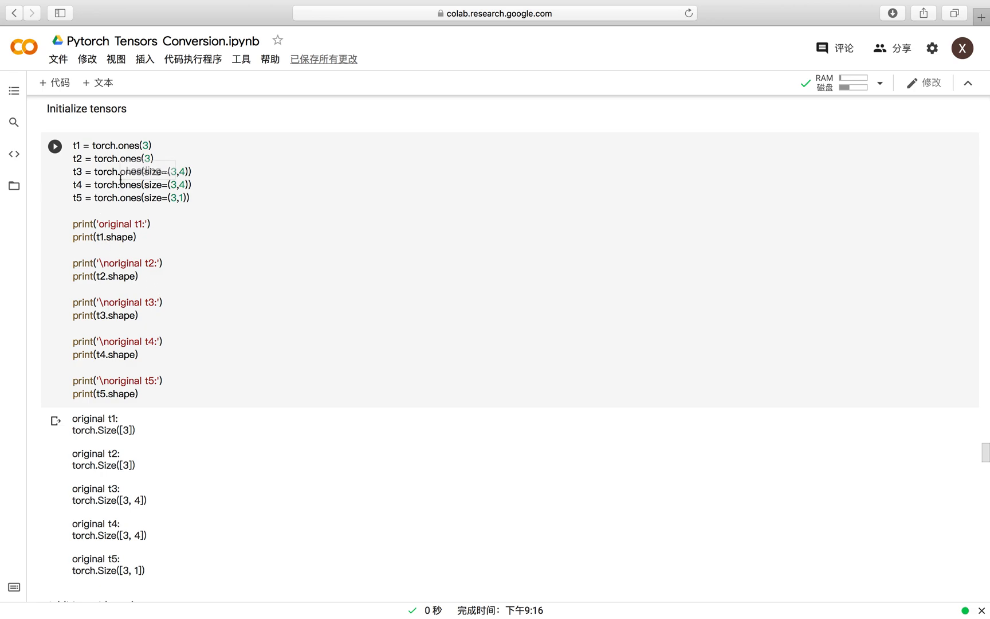
pyautogui.moveTo(108, 172)
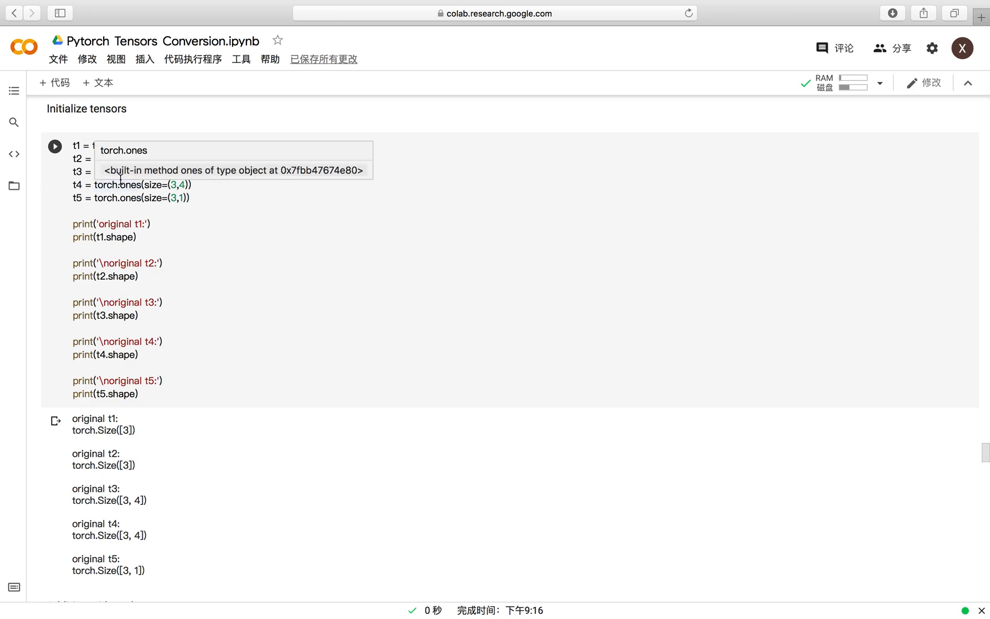
pyautogui.scroll(-5, 203, 278)
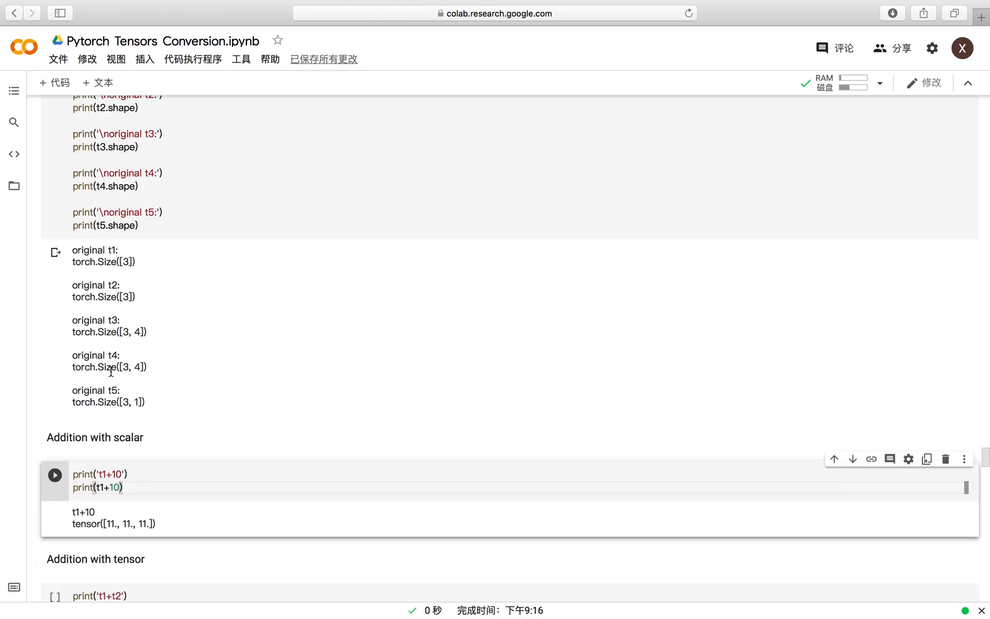
pyautogui.scroll(-5, 51, 431)
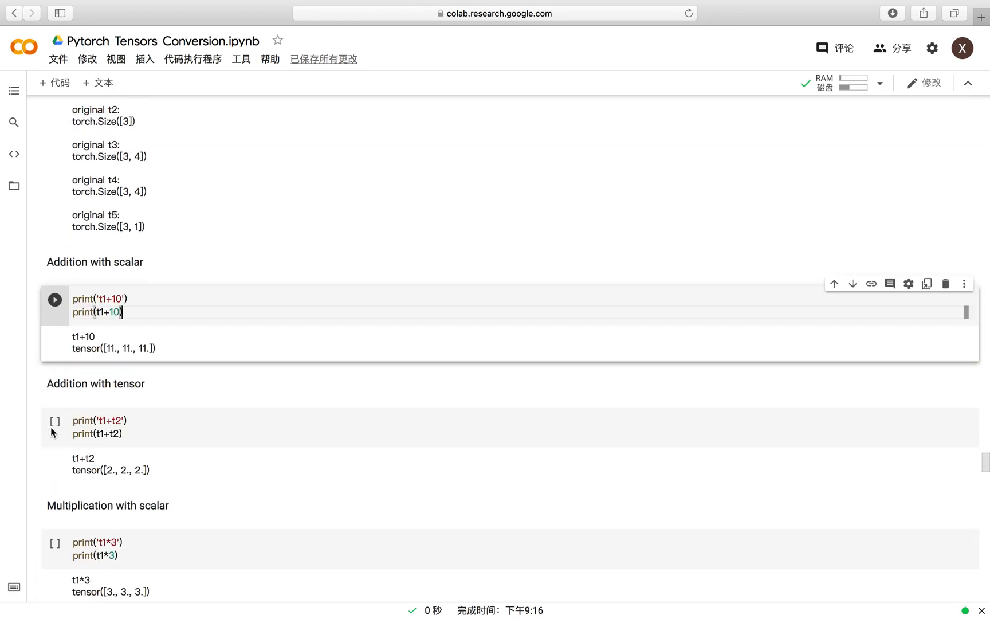
pyautogui.scroll(-3, 51, 432)
pyautogui.scroll(-2, 50, 427)
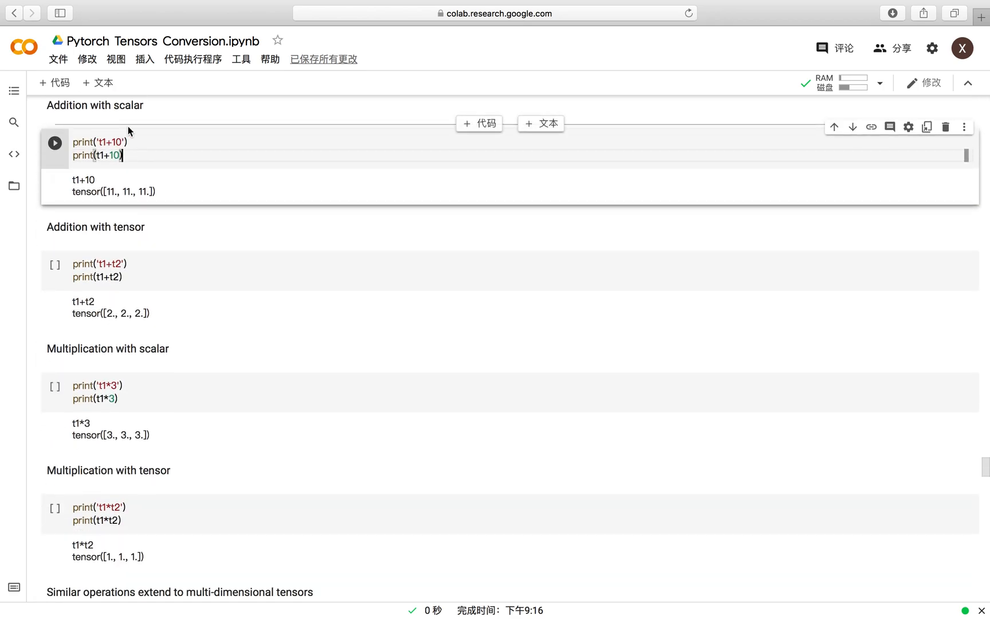
pyautogui.scroll(1, 86, 129)
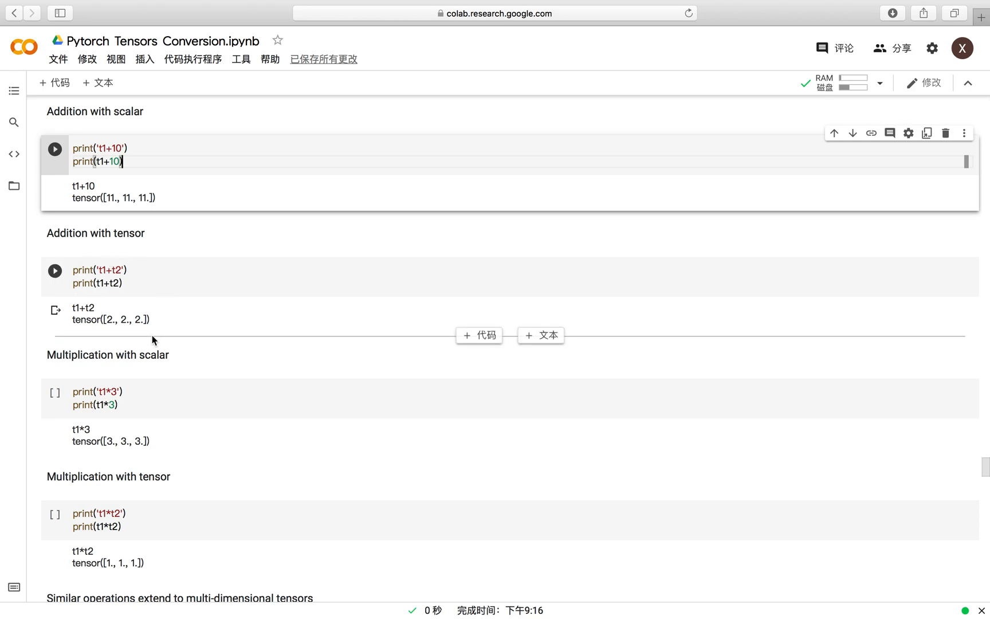
pyautogui.scroll(-2, 109, 334)
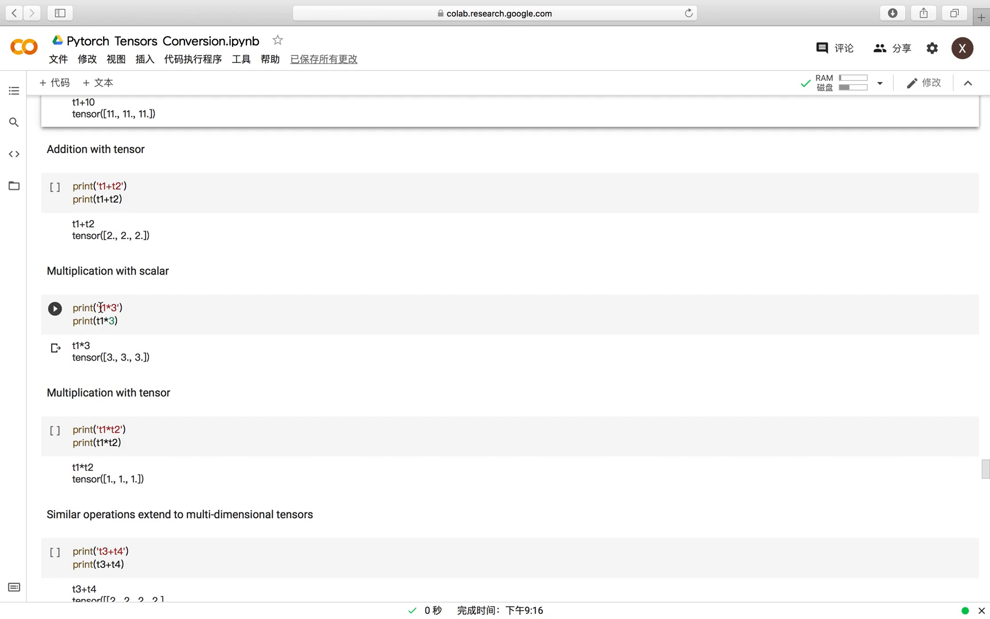
pyautogui.scroll(-3, 101, 308)
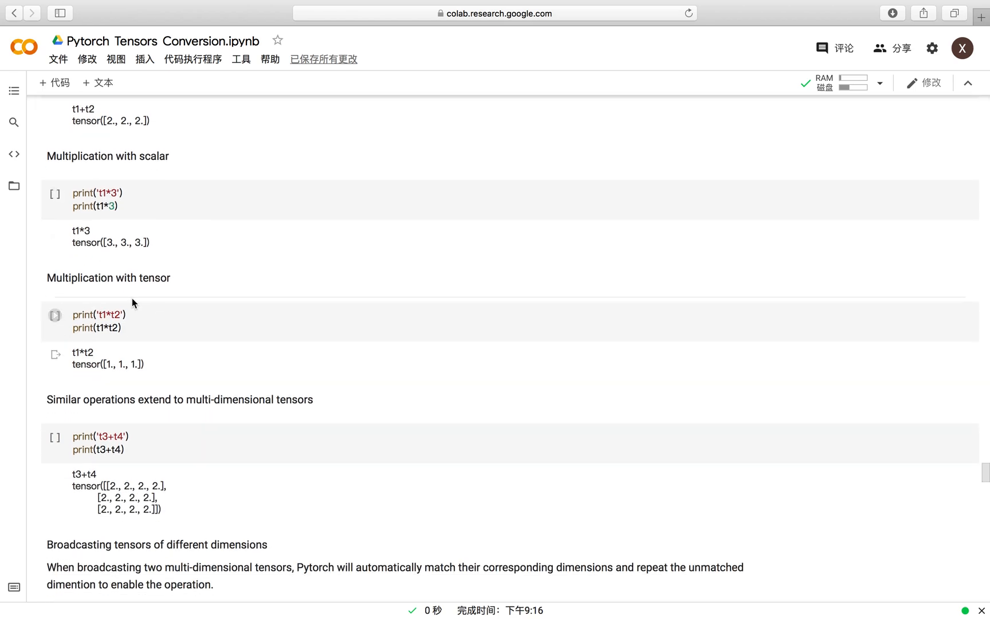
pyautogui.scroll(-3, 74, 316)
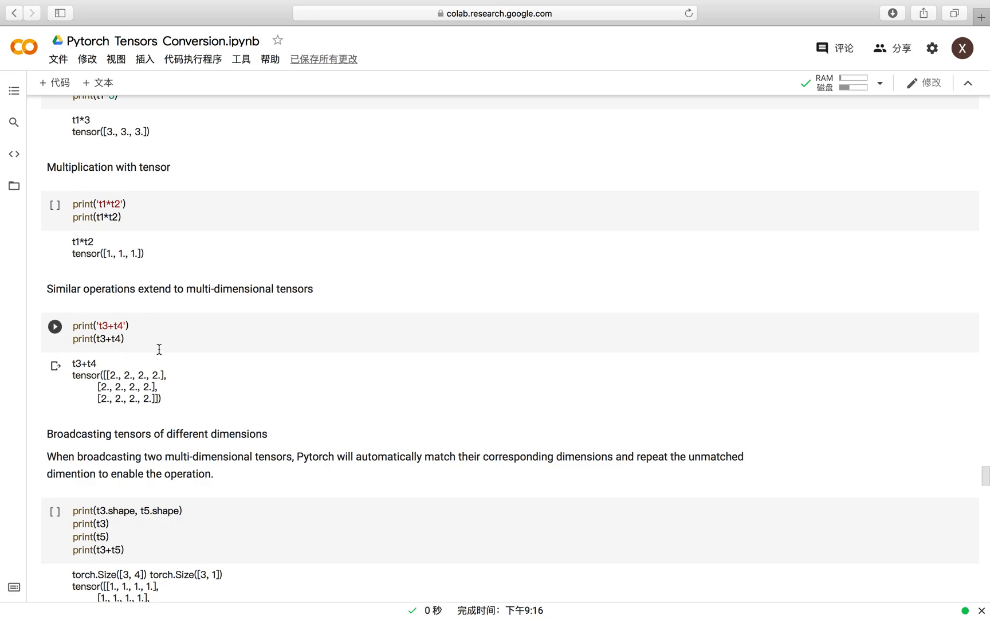
pyautogui.moveTo(55, 365)
pyautogui.scroll(-2, 180, 378)
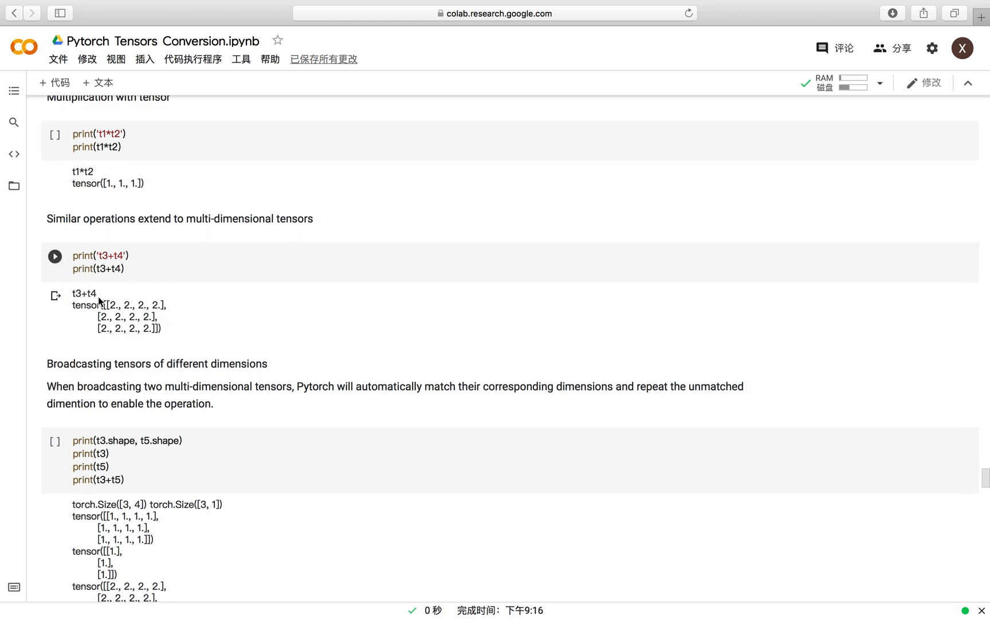
pyautogui.scroll(-2, 95, 351)
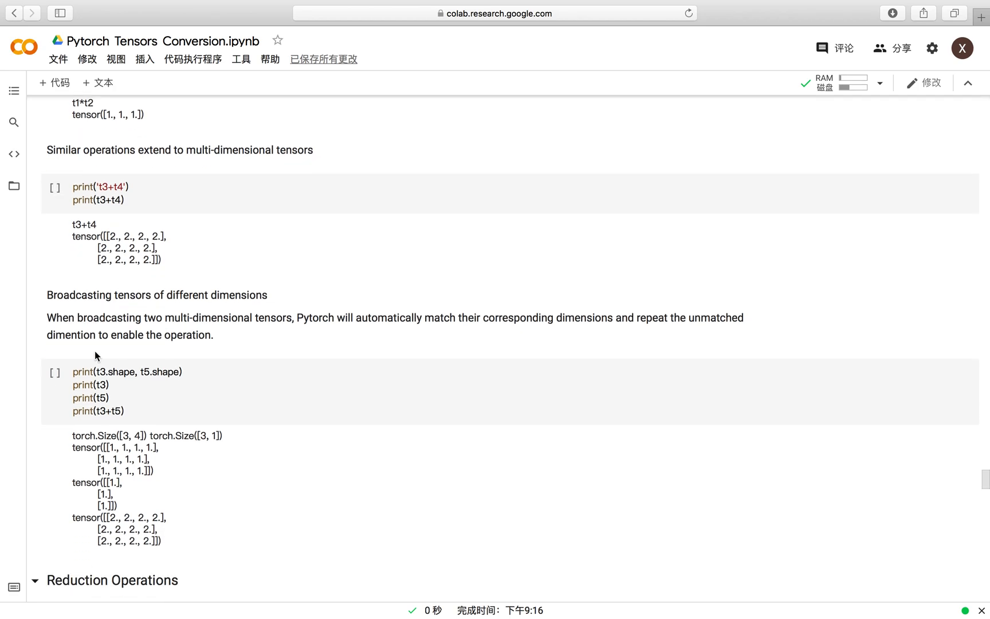
pyautogui.scroll(-2, 96, 351)
pyautogui.scroll(-1, 95, 350)
pyautogui.scroll(-1, 94, 350)
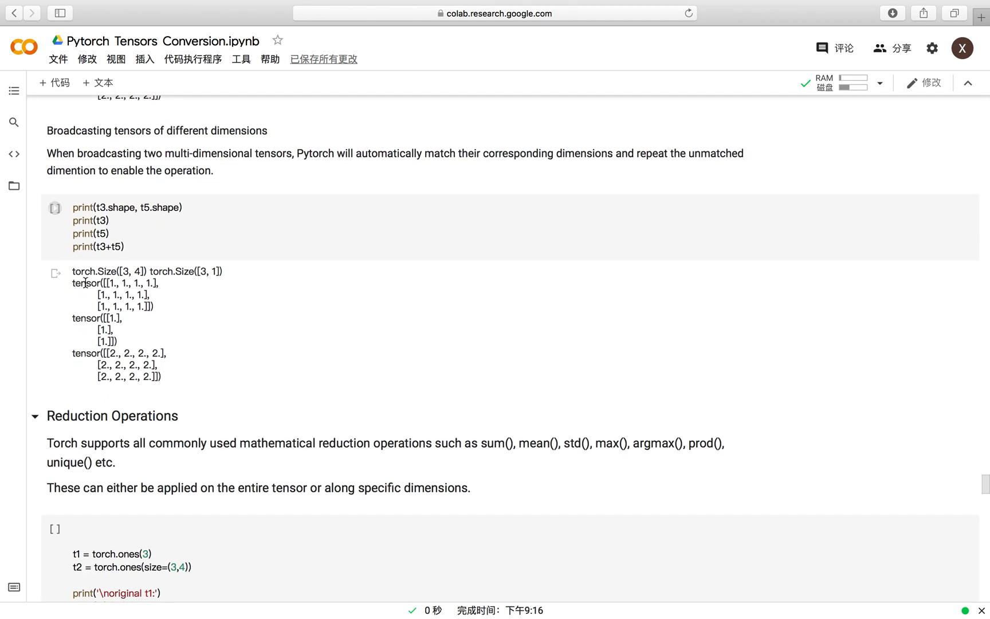
pyautogui.scroll(-1, 81, 198)
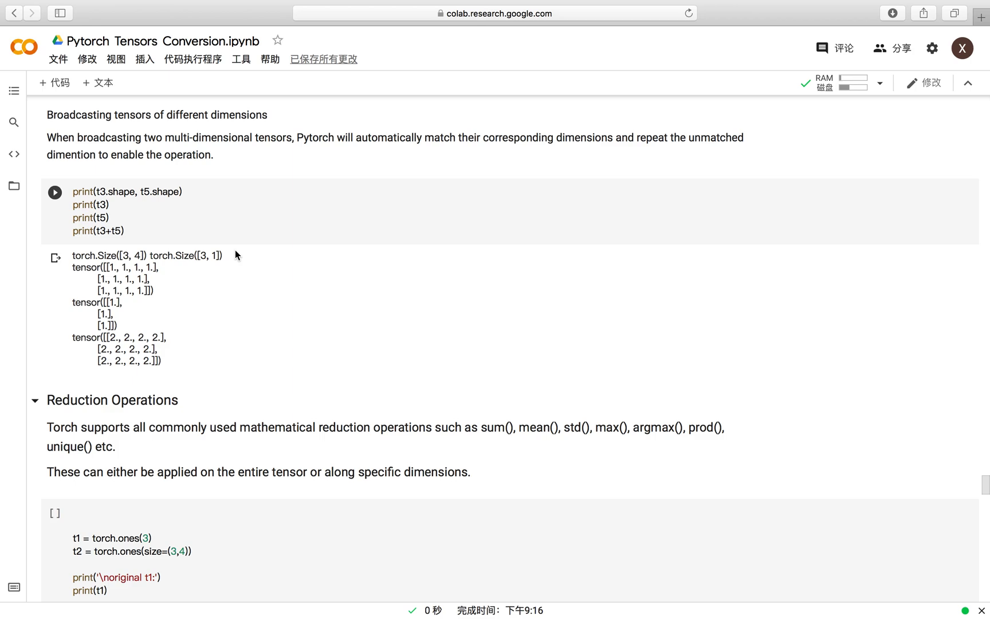
pyautogui.scroll(-1, 235, 250)
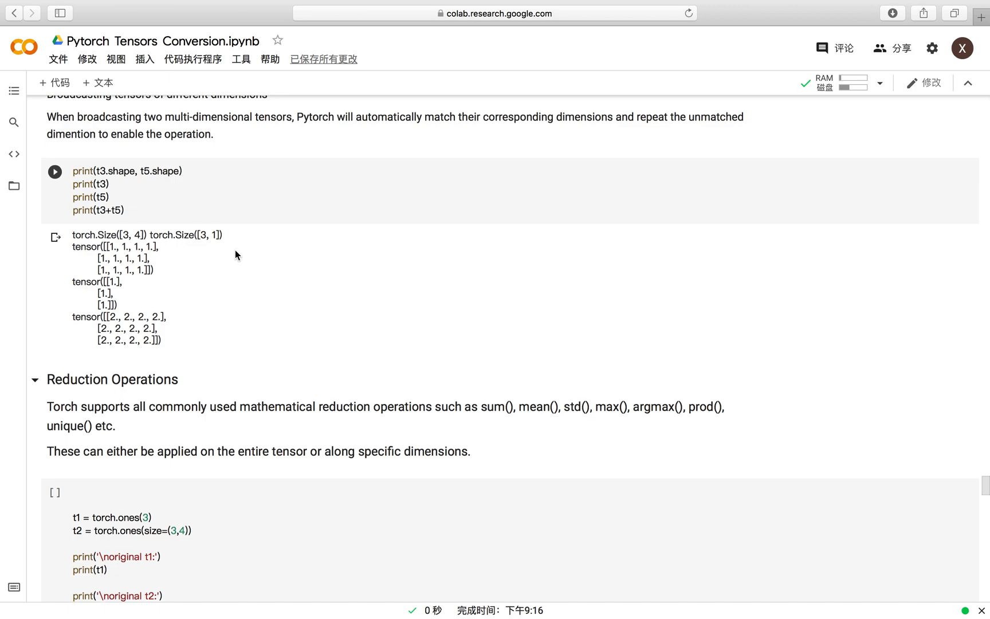
pyautogui.scroll(-1, 235, 250)
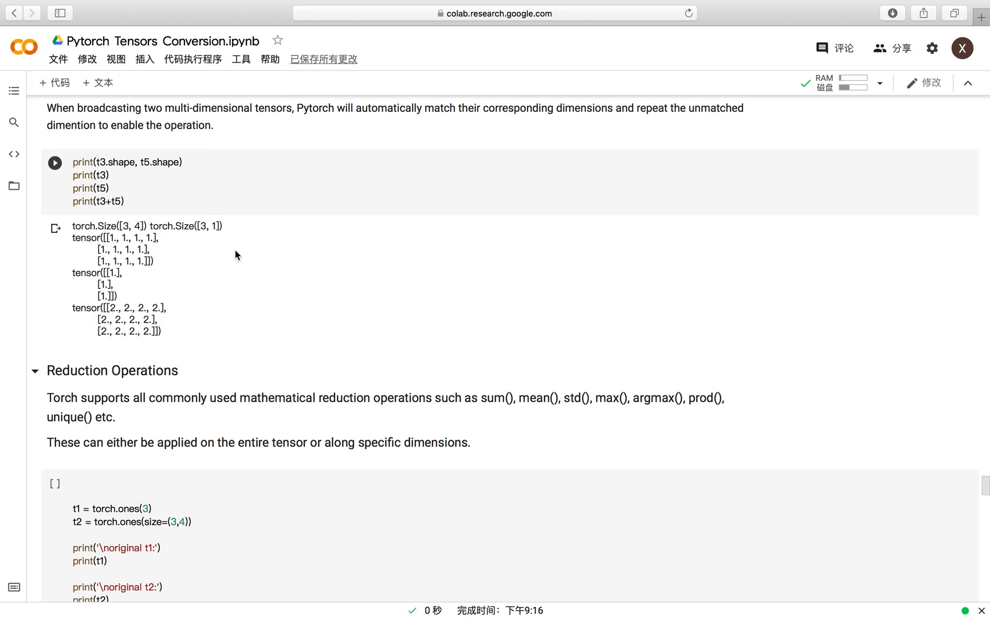
pyautogui.scroll(-2, 236, 250)
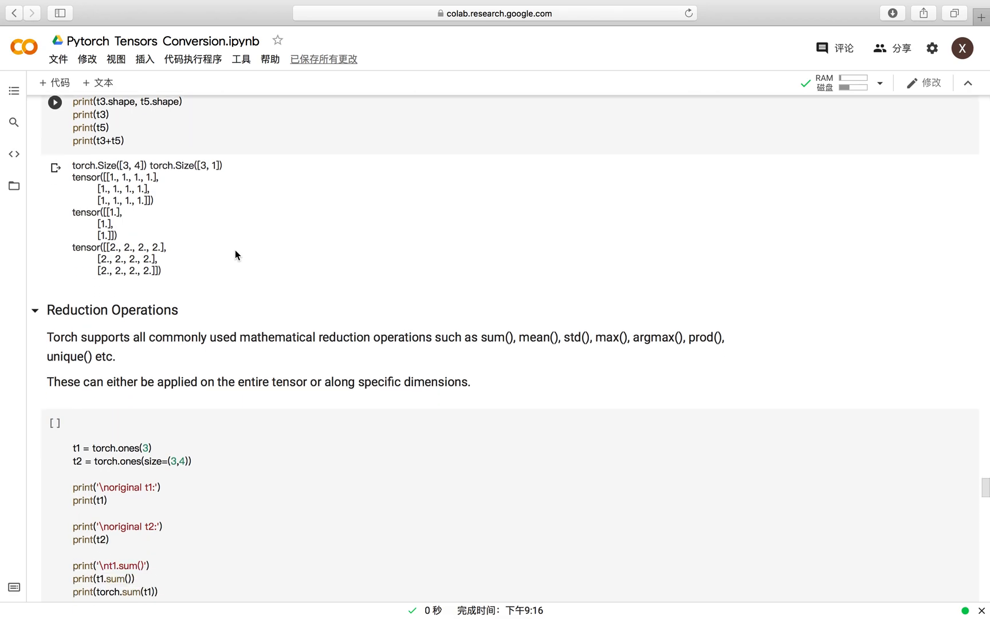
pyautogui.scroll(-3, 235, 251)
pyautogui.scroll(-2, 235, 250)
pyautogui.scroll(-1, 236, 251)
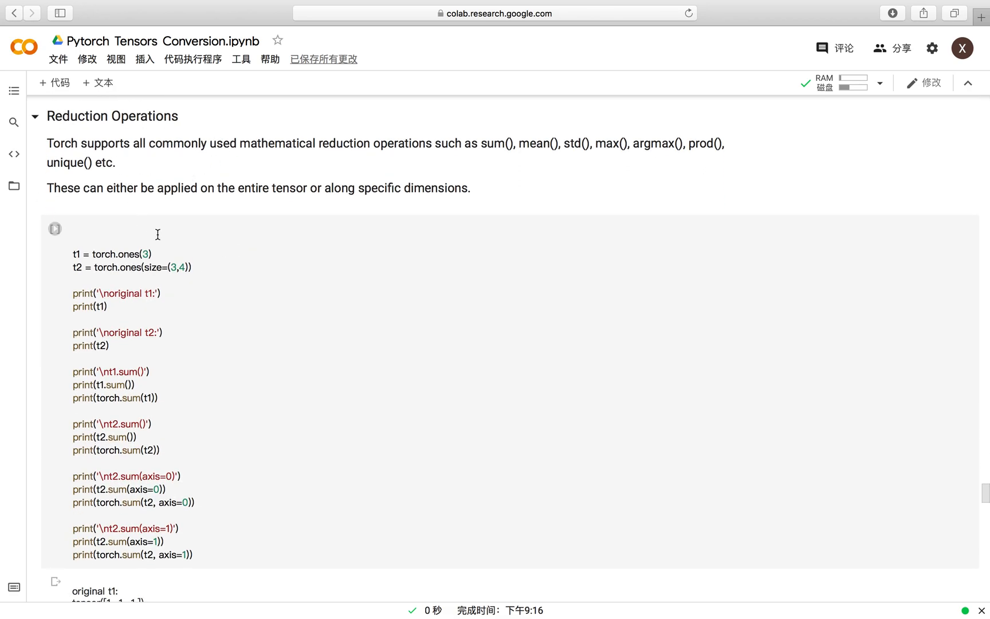
pyautogui.moveTo(189, 213)
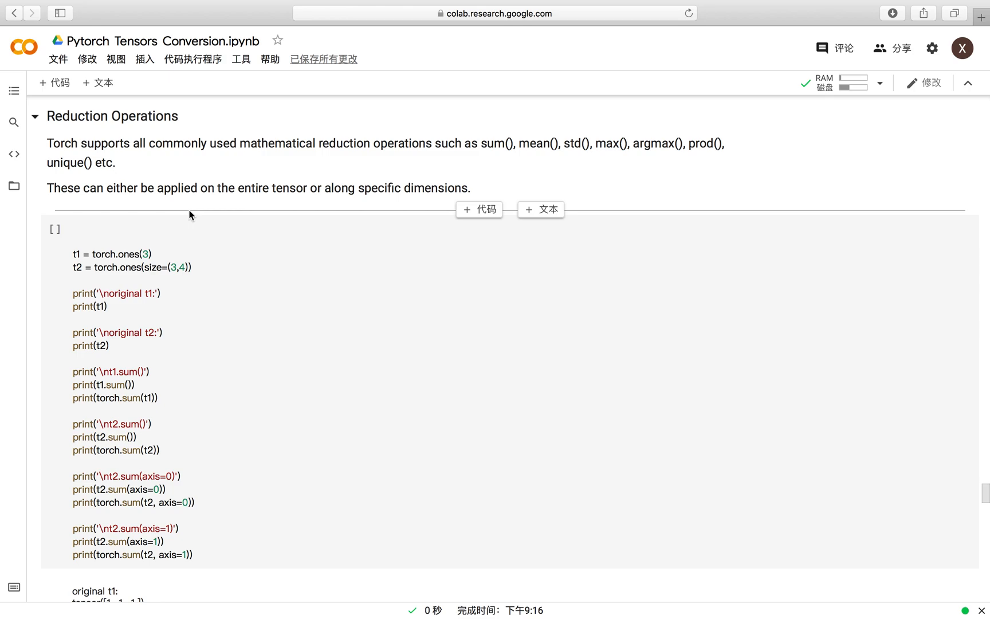
pyautogui.scroll(-1, 189, 214)
pyautogui.scroll(-1, 189, 216)
pyautogui.scroll(-1, 190, 215)
pyautogui.scroll(-1, 190, 215)
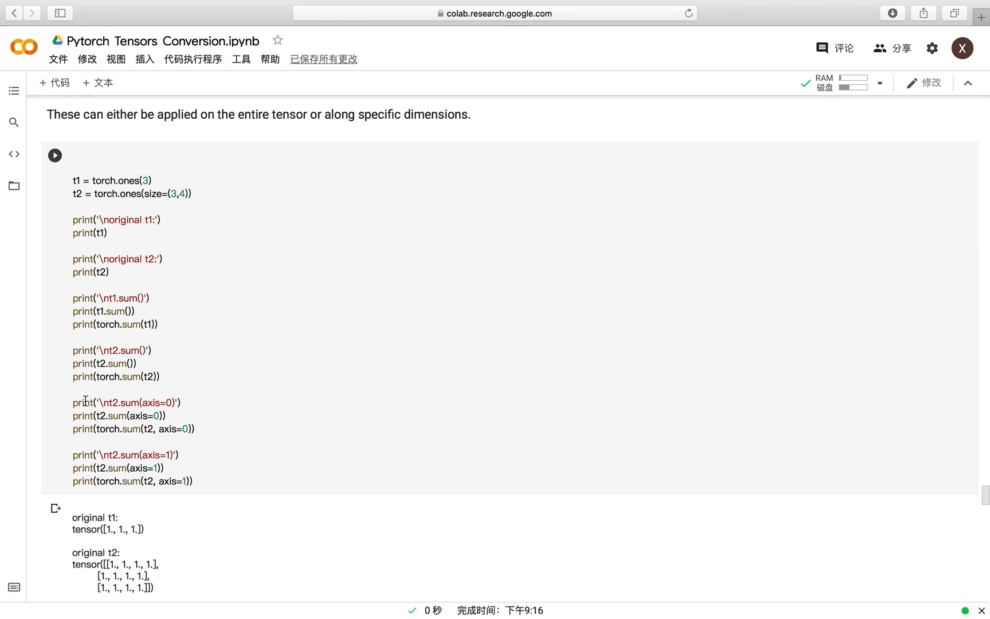
pyautogui.scroll(-3, 86, 401)
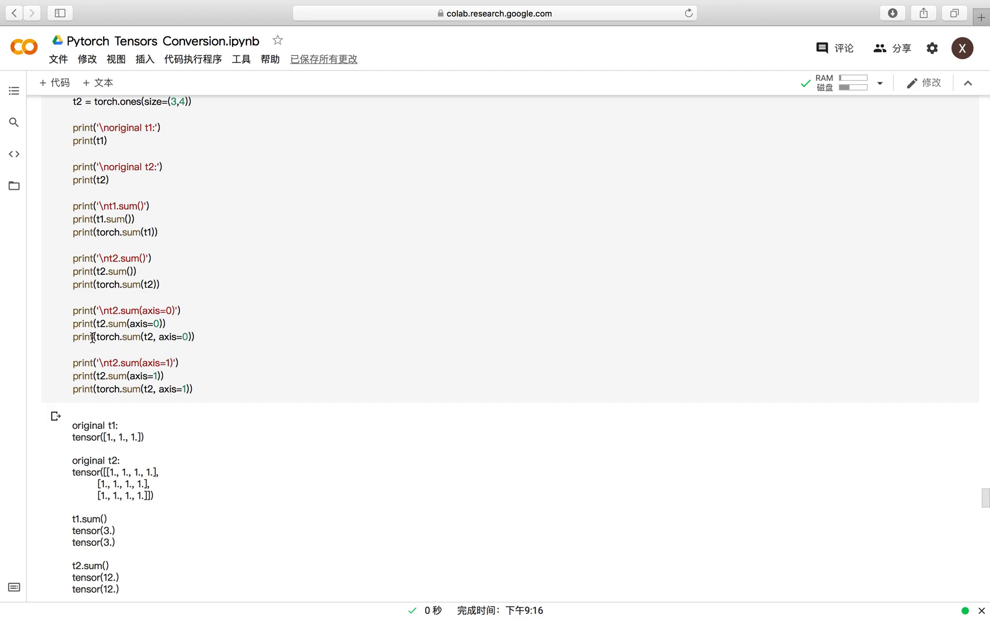
pyautogui.scroll(-5, 187, 352)
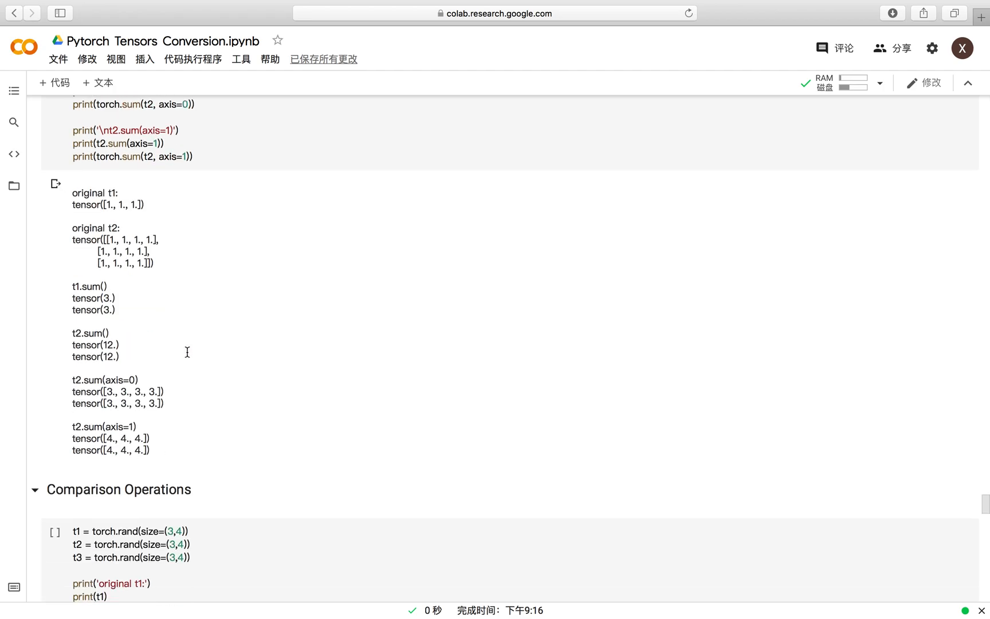
pyautogui.scroll(-3, 187, 352)
pyautogui.scroll(-5, 188, 353)
pyautogui.scroll(1, 188, 352)
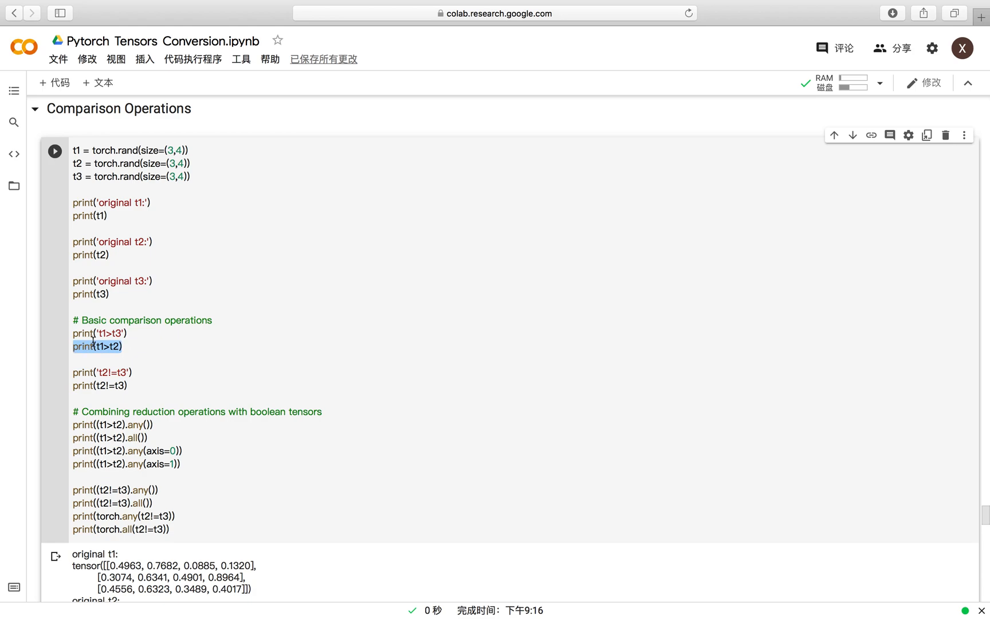
pyautogui.scroll(-3, 133, 374)
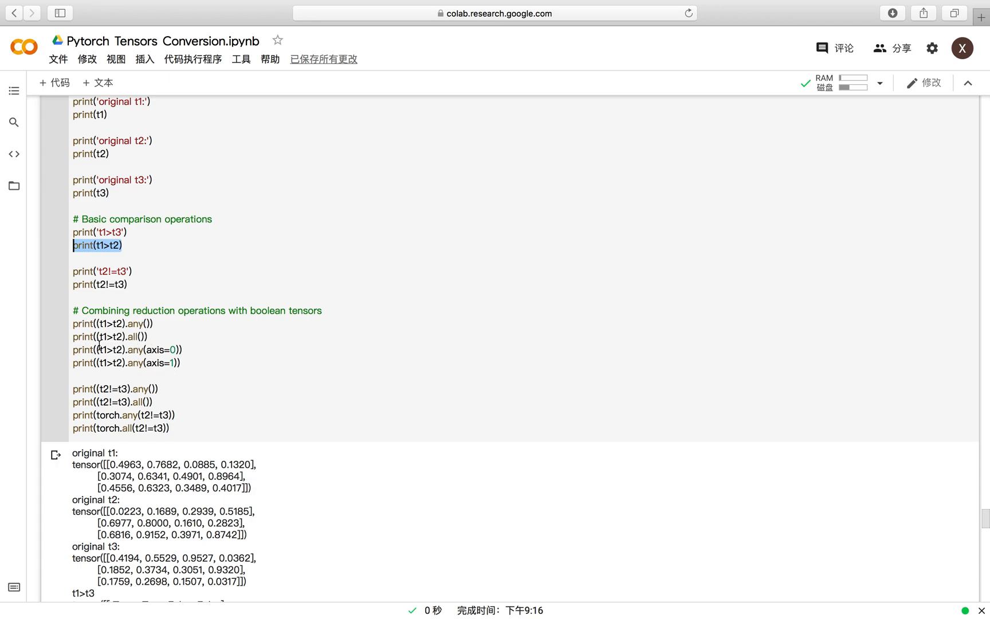
pyautogui.scroll(-3, 137, 325)
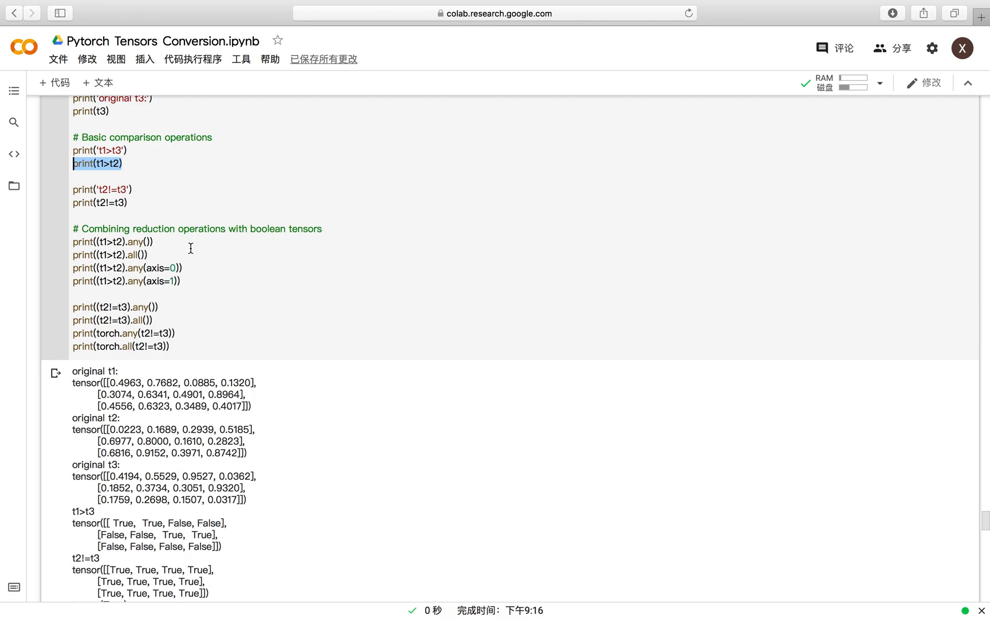
pyautogui.scroll(-2, 218, 294)
pyautogui.scroll(-3, 219, 295)
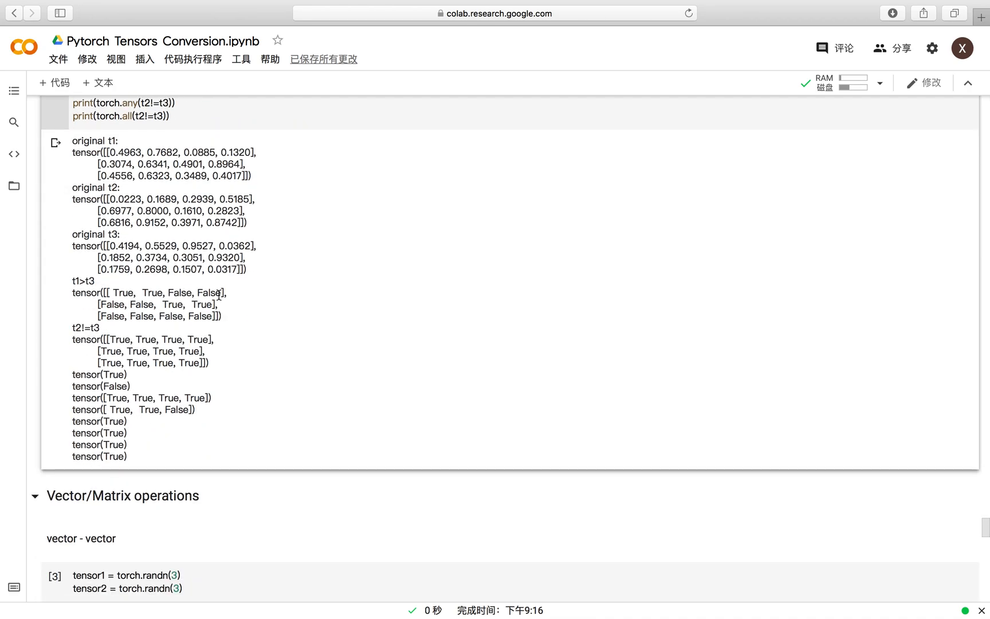
pyautogui.scroll(-5, 219, 294)
pyautogui.scroll(-1, 219, 295)
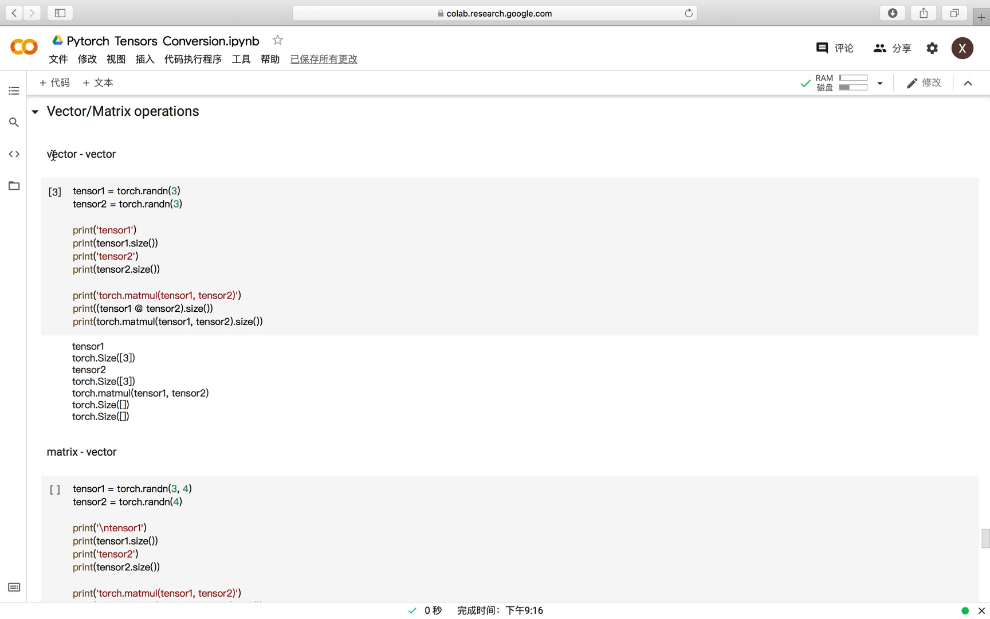
pyautogui.scroll(-3, 132, 165)
pyautogui.scroll(-2, 109, 232)
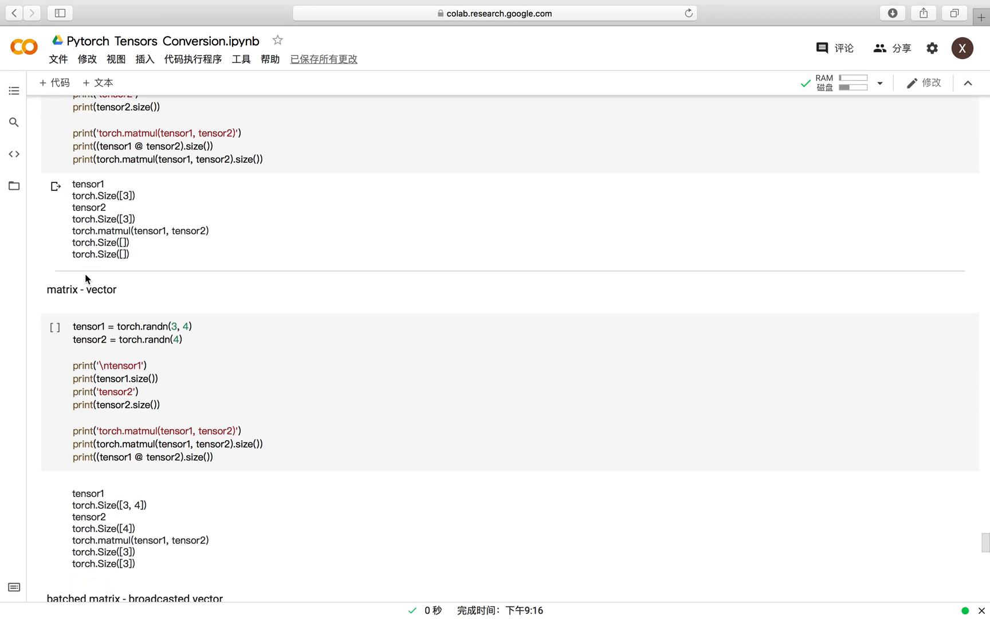
pyautogui.scroll(-2, 46, 291)
pyautogui.scroll(-3, 47, 291)
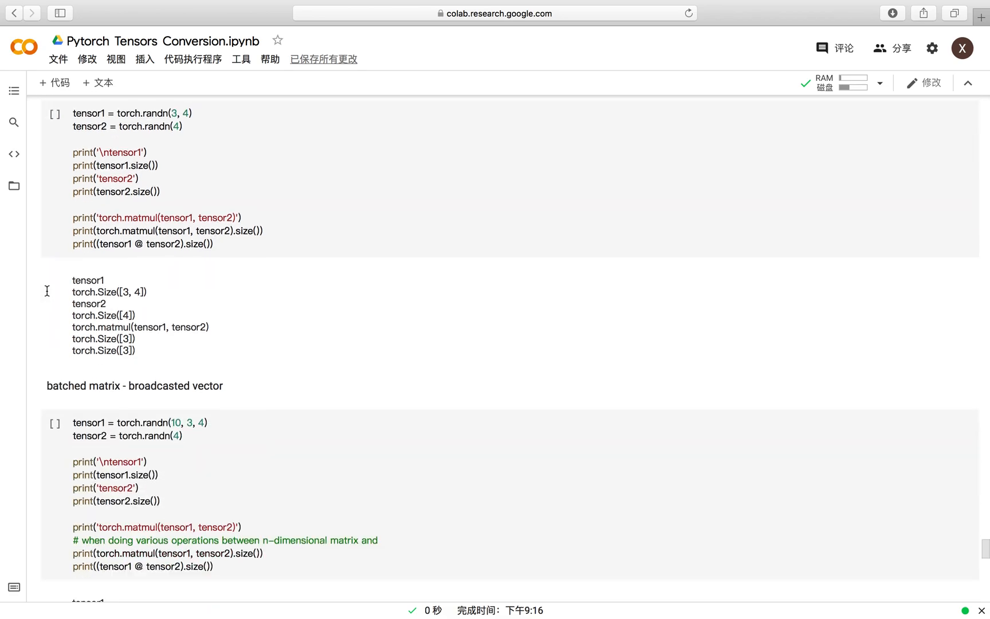
pyautogui.scroll(-1, 47, 291)
pyautogui.scroll(-3, 45, 355)
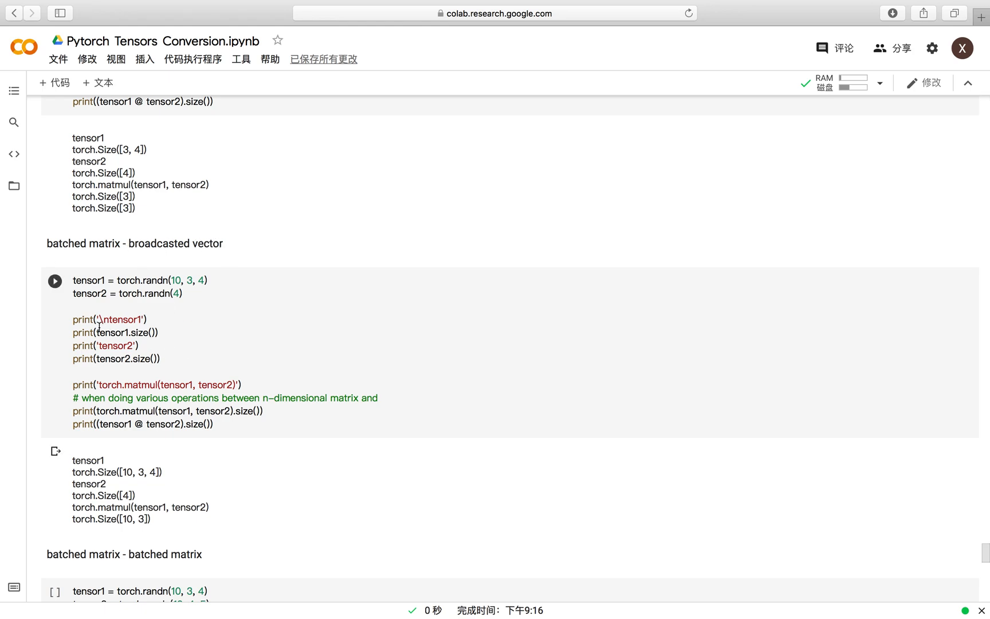
pyautogui.scroll(-2, 98, 327)
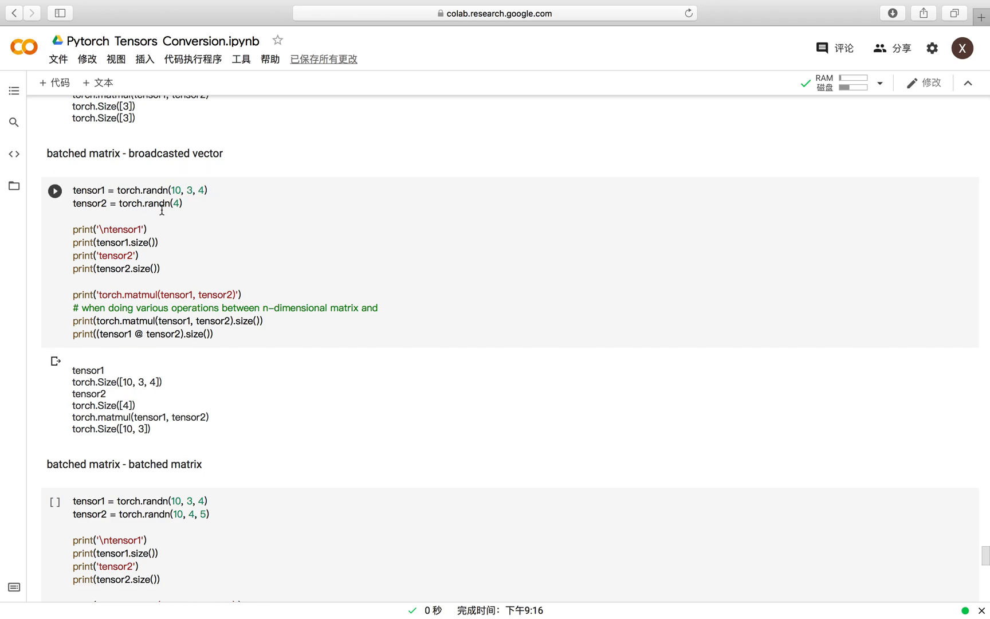
pyautogui.scroll(-2, 150, 272)
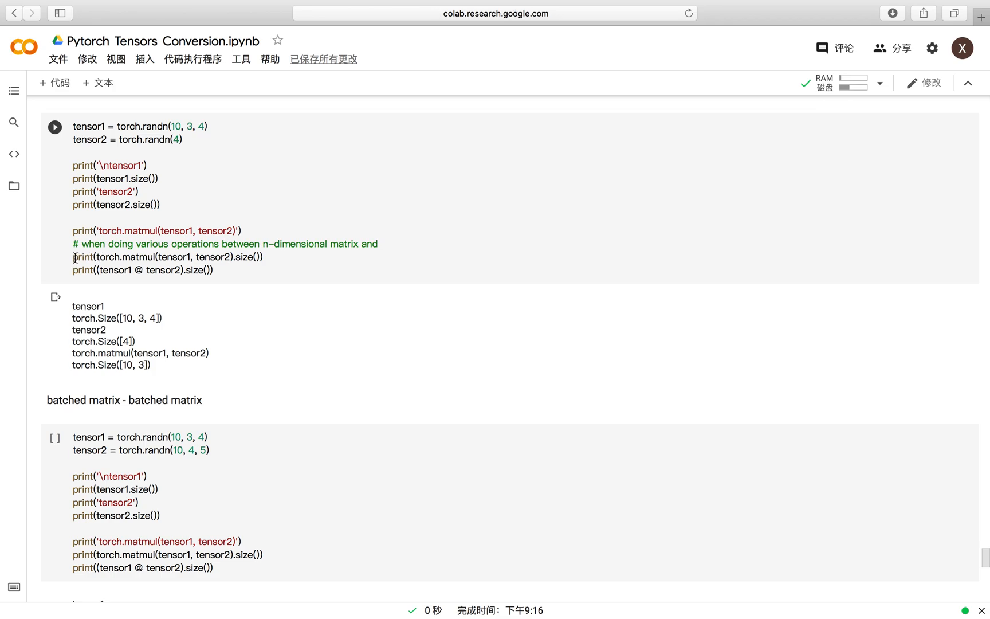
# - Highlight the torch.matmul size-printing line and the @ operator in the broadcasted vector example
pyautogui.moveTo(72, 256); pyautogui.dragTo(265, 257)
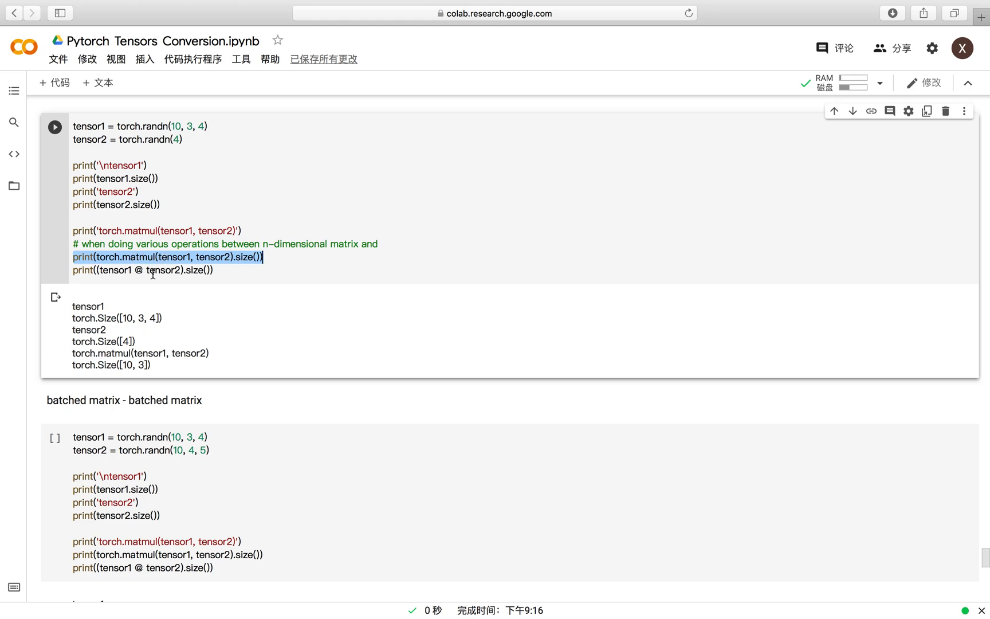
pyautogui.moveTo(135, 269); pyautogui.dragTo(143, 270)
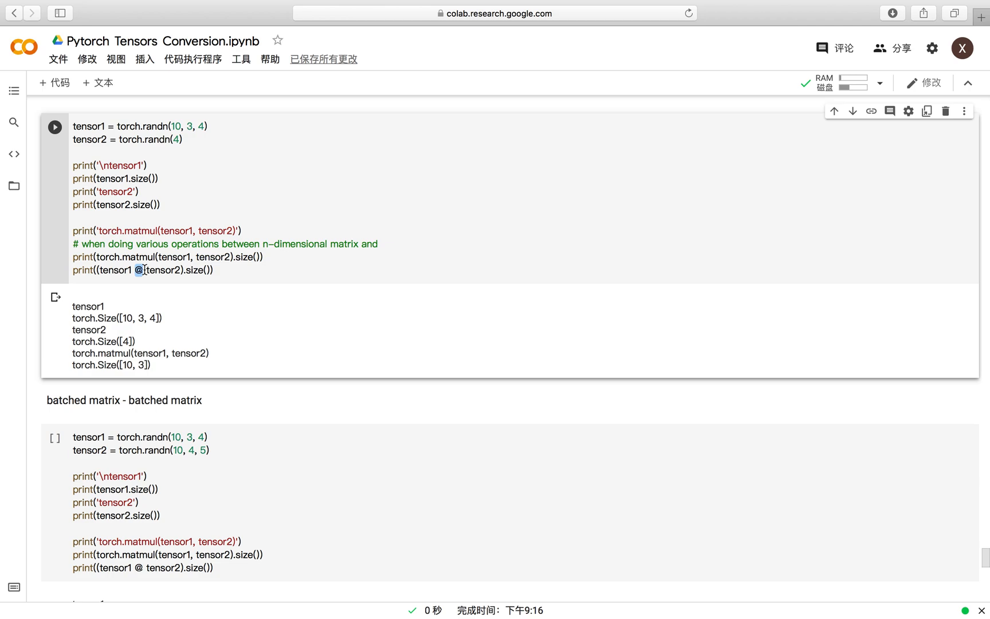
pyautogui.scroll(-5, 143, 270)
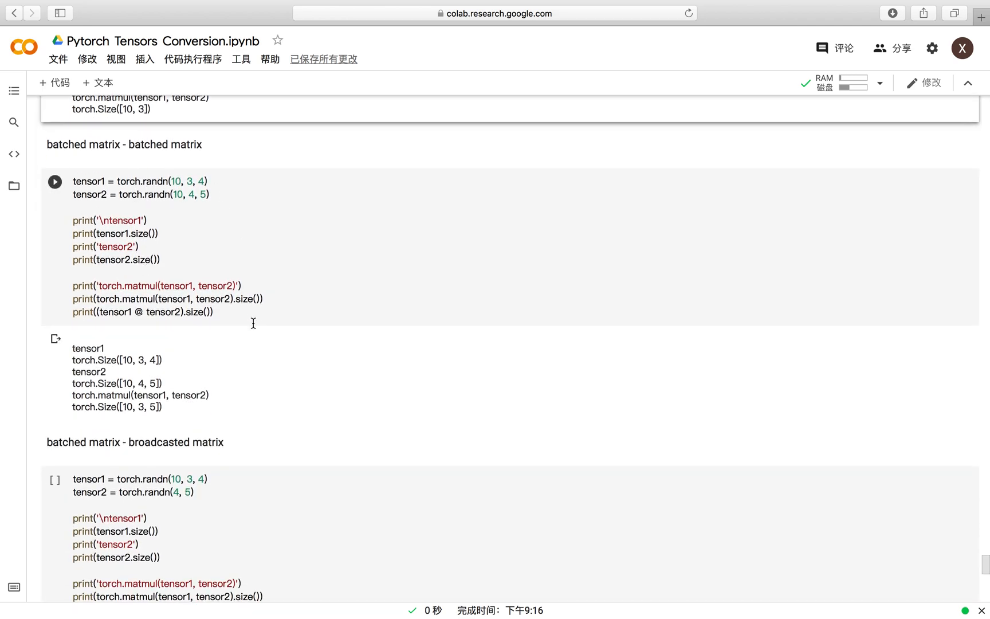
pyautogui.scroll(-1, 253, 323)
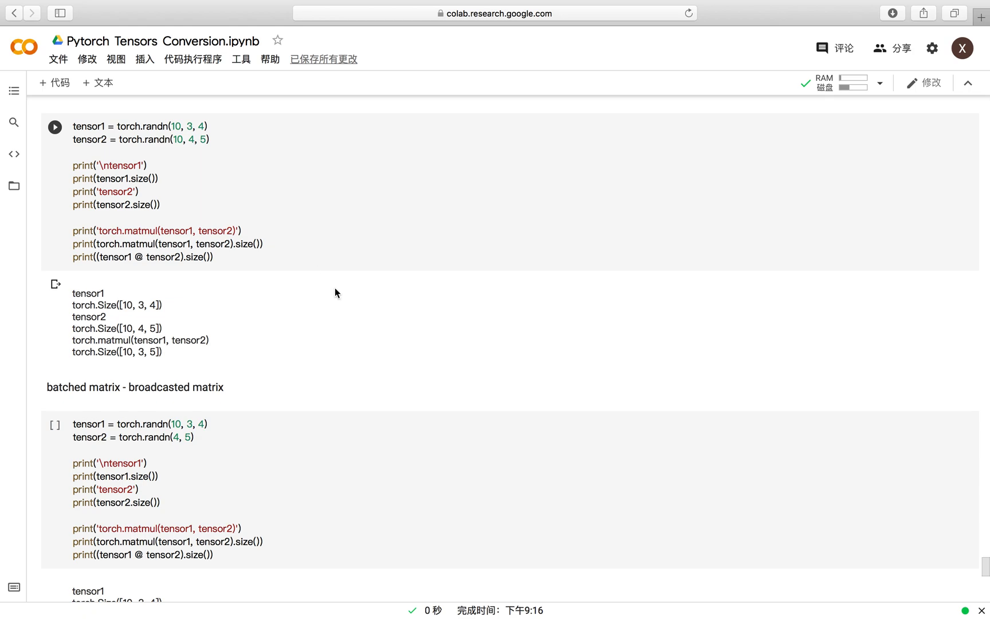
pyautogui.scroll(-2, 335, 289)
pyautogui.scroll(-4, 335, 288)
pyautogui.scroll(-4, 335, 288)
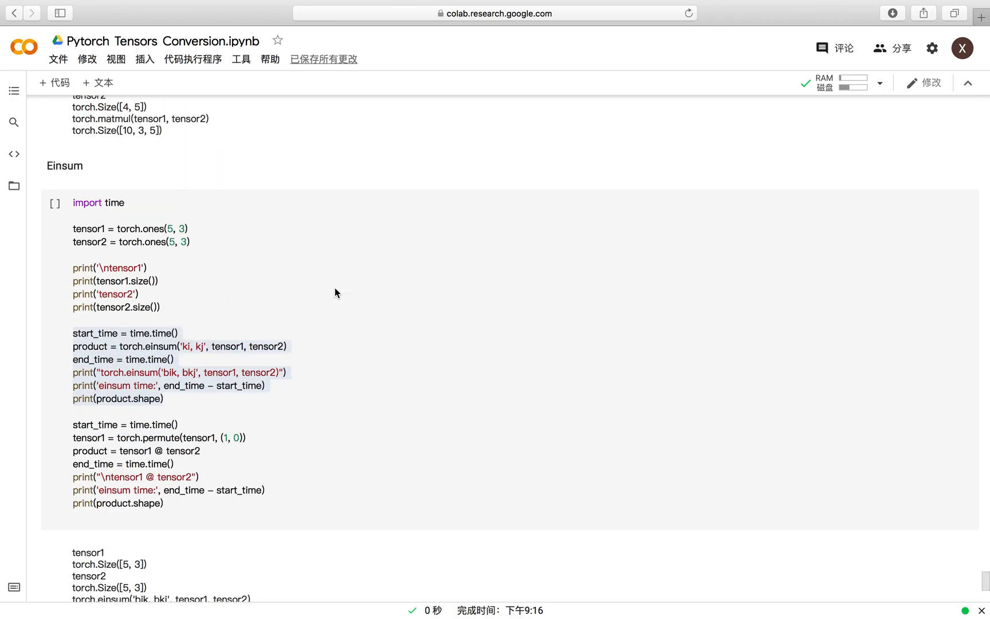
pyautogui.scroll(-1, 335, 287)
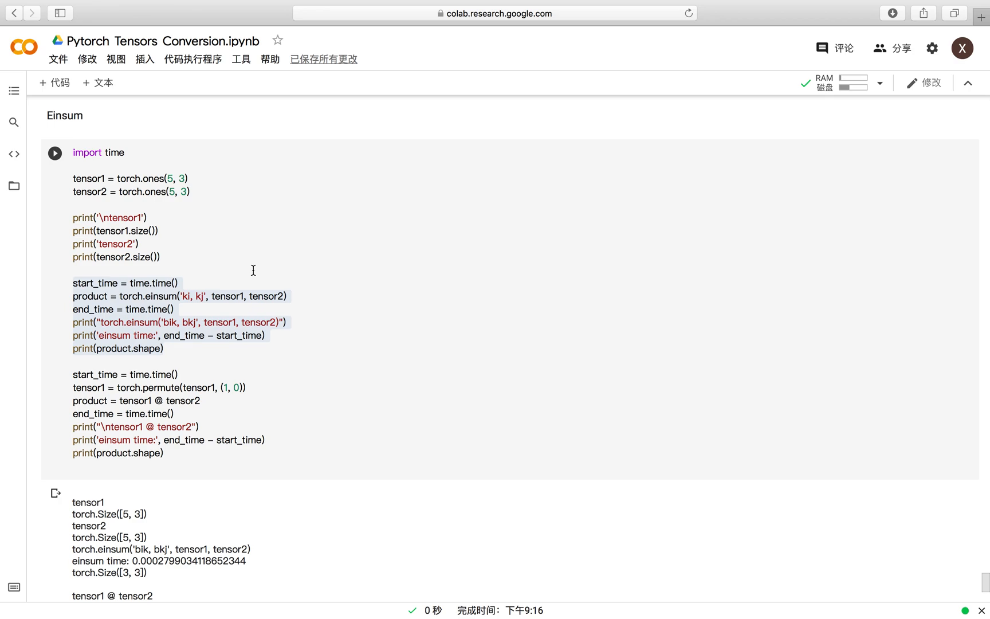
pyautogui.click(204, 269)
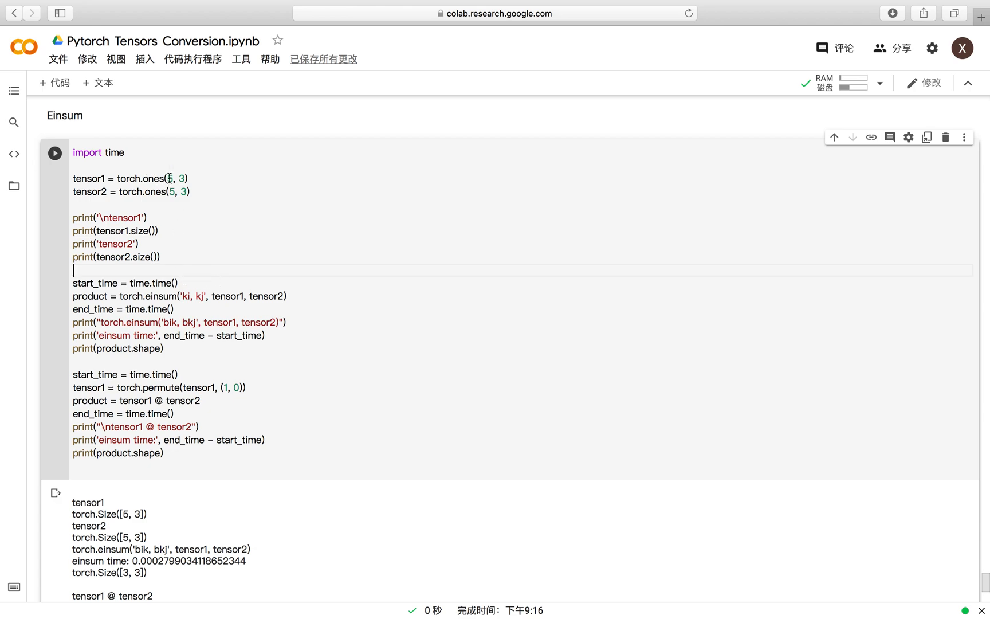
pyautogui.moveTo(194, 191); pyautogui.dragTo(64, 178)
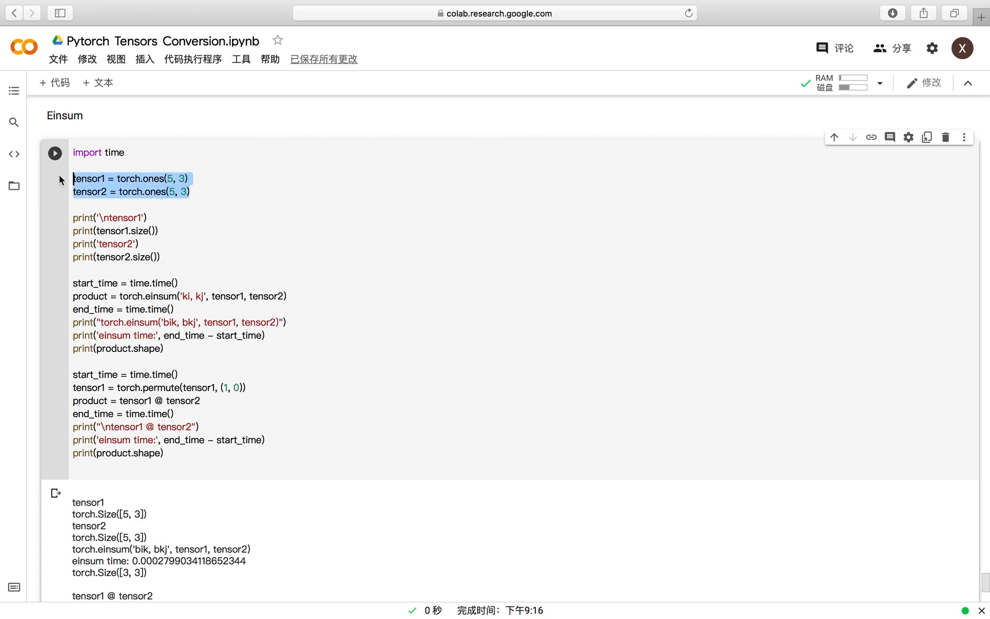
pyautogui.click(172, 179)
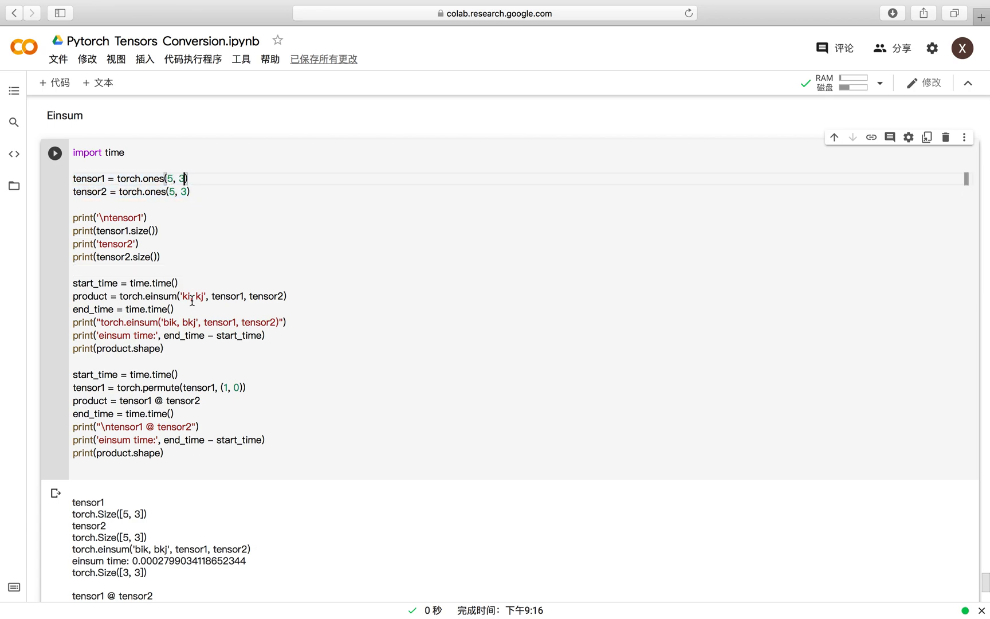
pyautogui.scroll(-1, 186, 316)
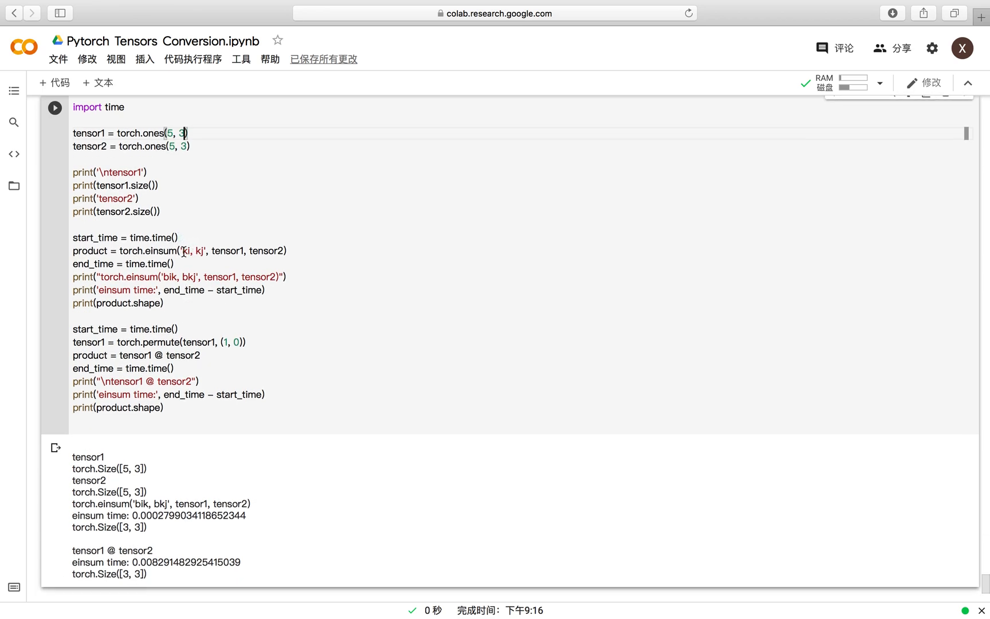
pyautogui.moveTo(182, 251); pyautogui.dragTo(204, 251)
pyautogui.click(183, 251)
pyautogui.doubleClick(158, 355)
pyautogui.moveTo(246, 344); pyautogui.dragTo(70, 350)
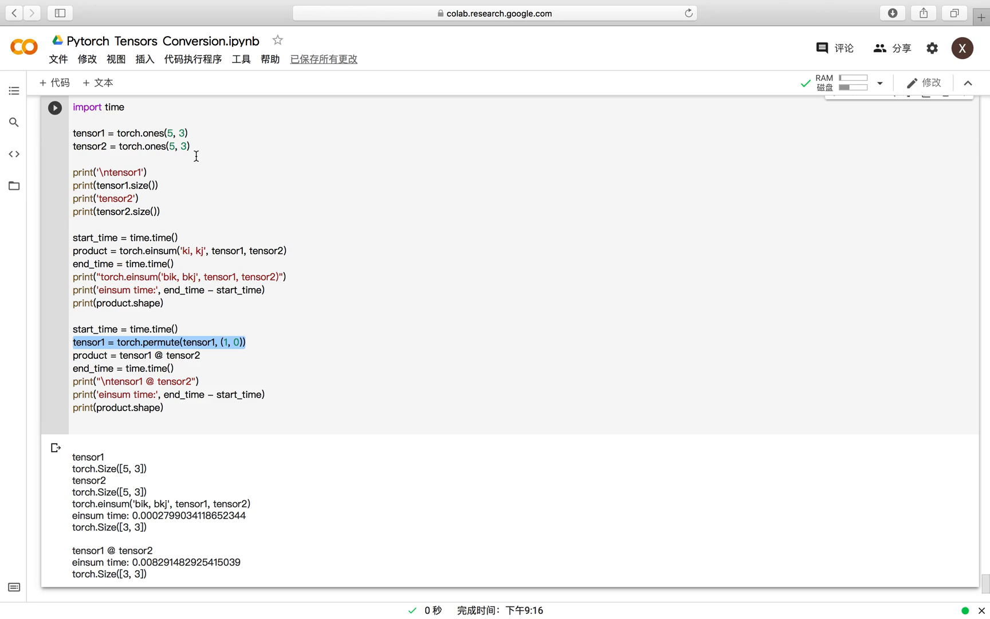
pyautogui.scroll(-1, 189, 342)
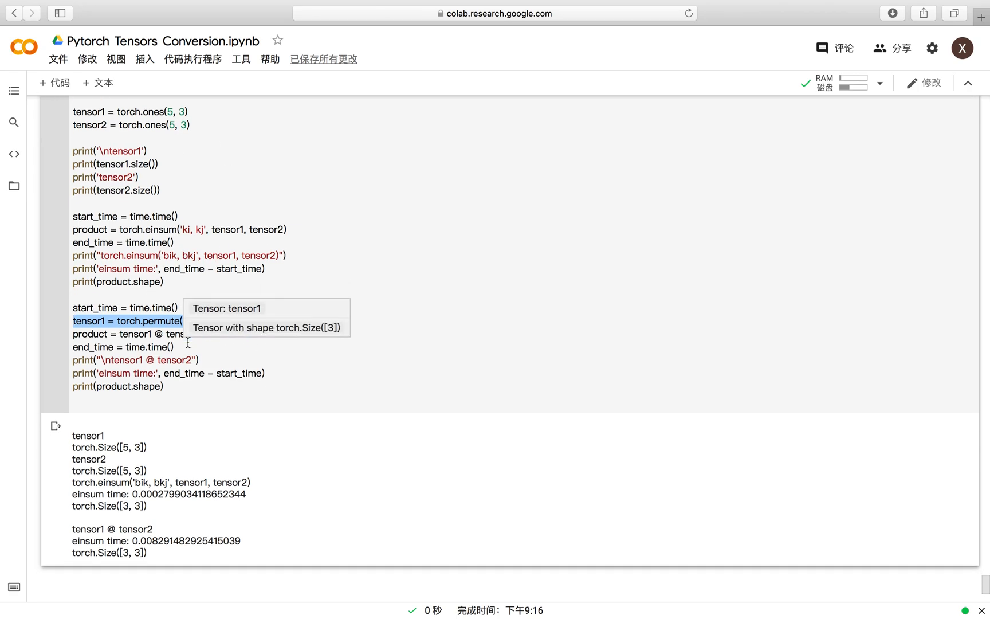
pyautogui.click(206, 348)
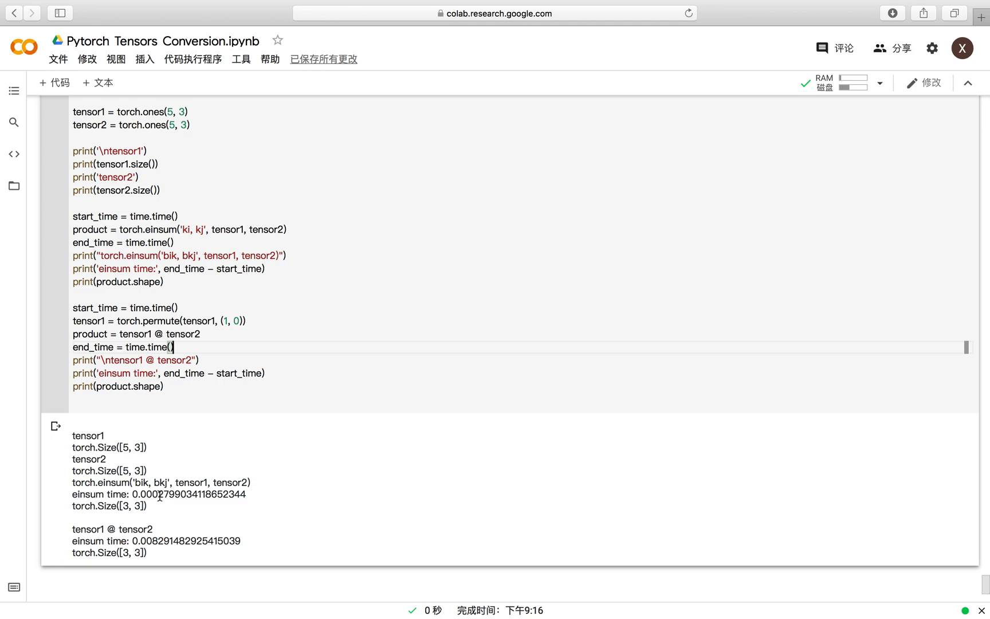
pyautogui.moveTo(132, 495)
pyautogui.mouseDown()
pyautogui.moveTo(249, 494)
pyautogui.moveTo(246, 546)
pyautogui.mouseUp()
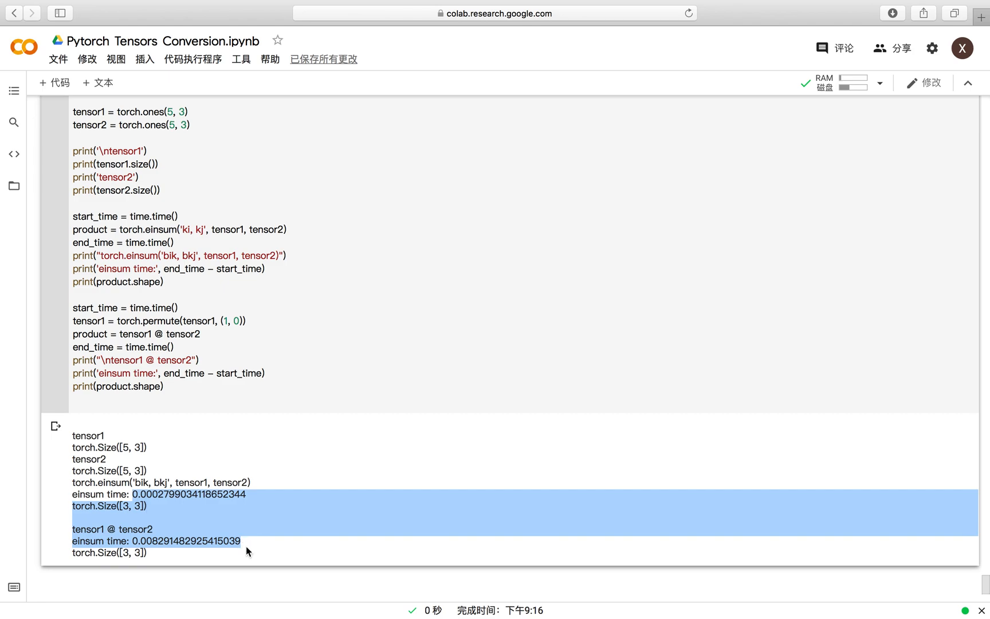
pyautogui.click(288, 474)
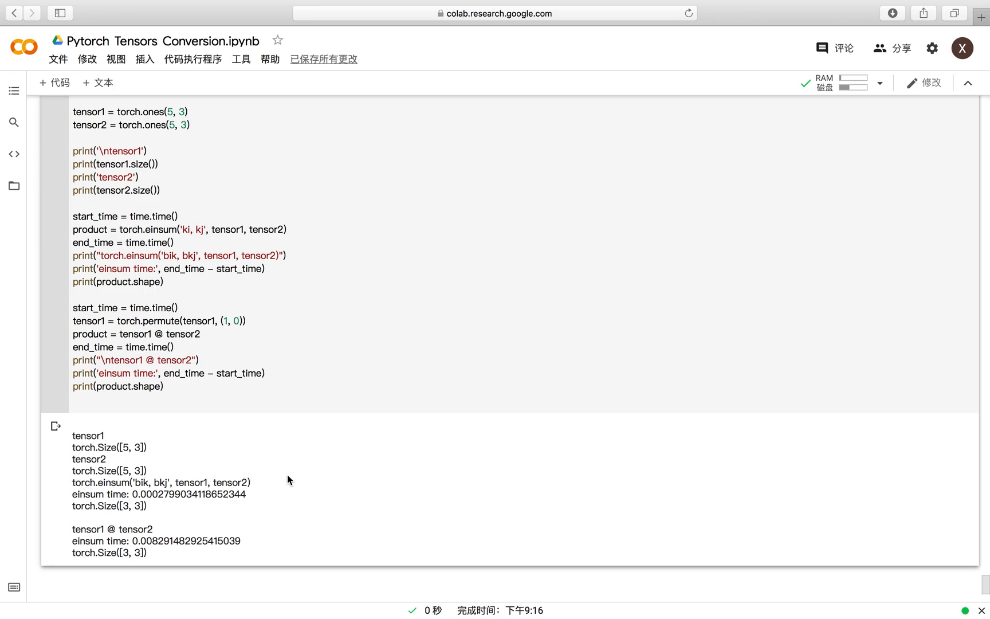
pyautogui.scroll(3, 351, 325)
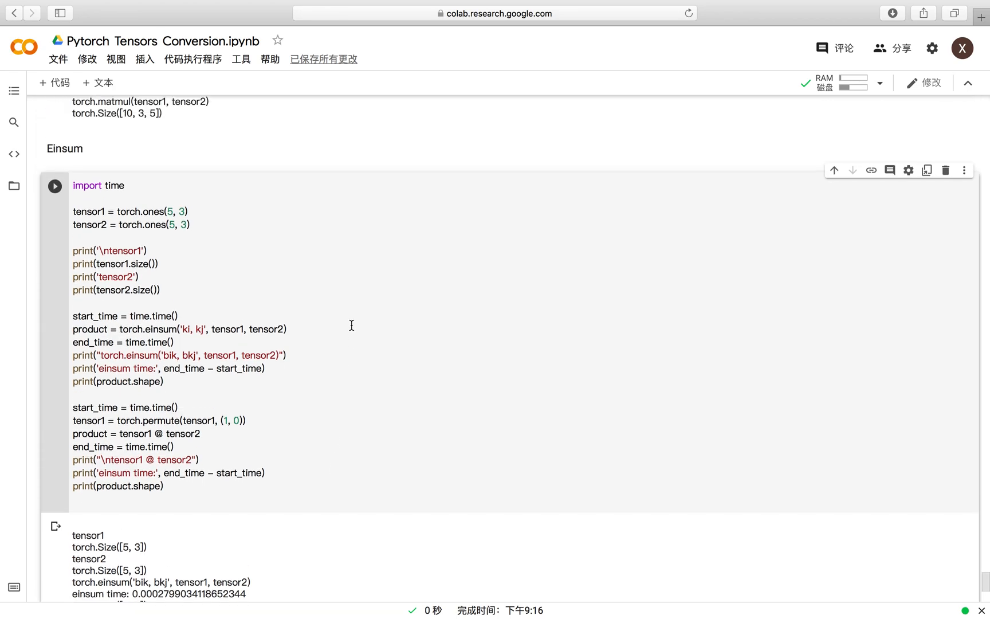
pyautogui.scroll(-1, 351, 325)
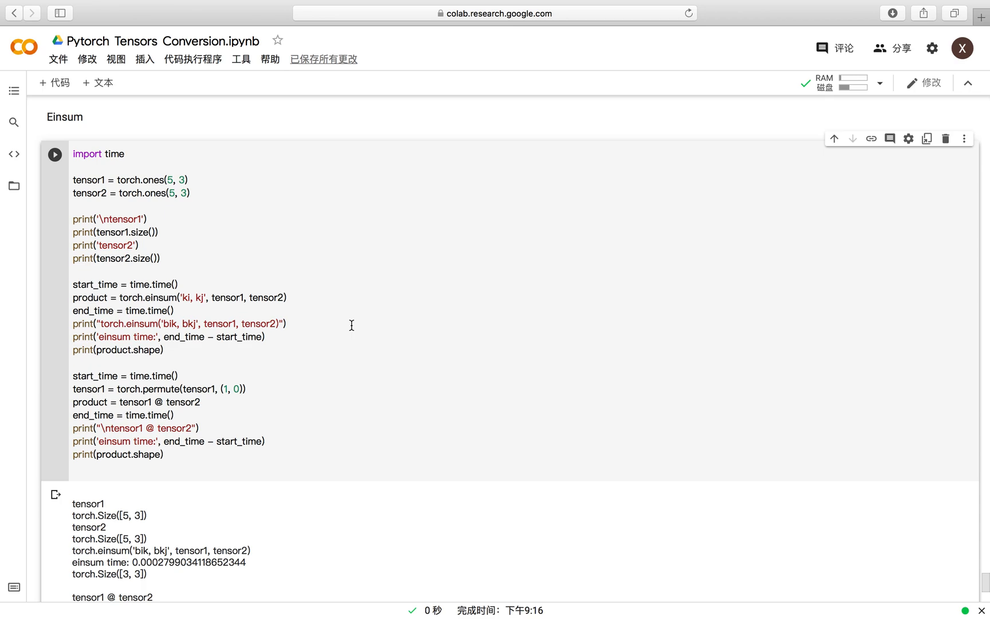
pyautogui.scroll(-3, 352, 325)
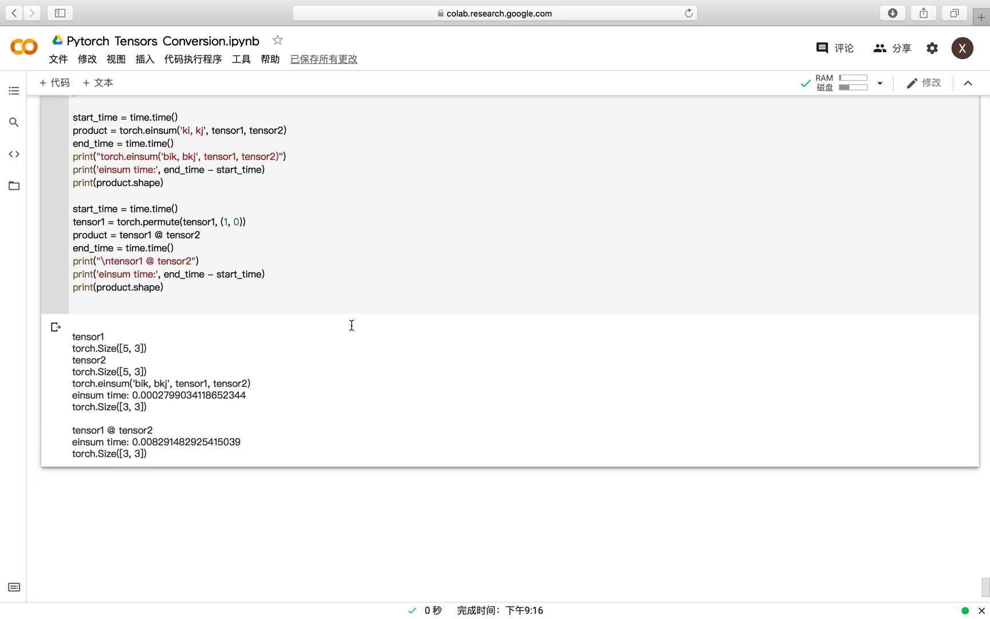